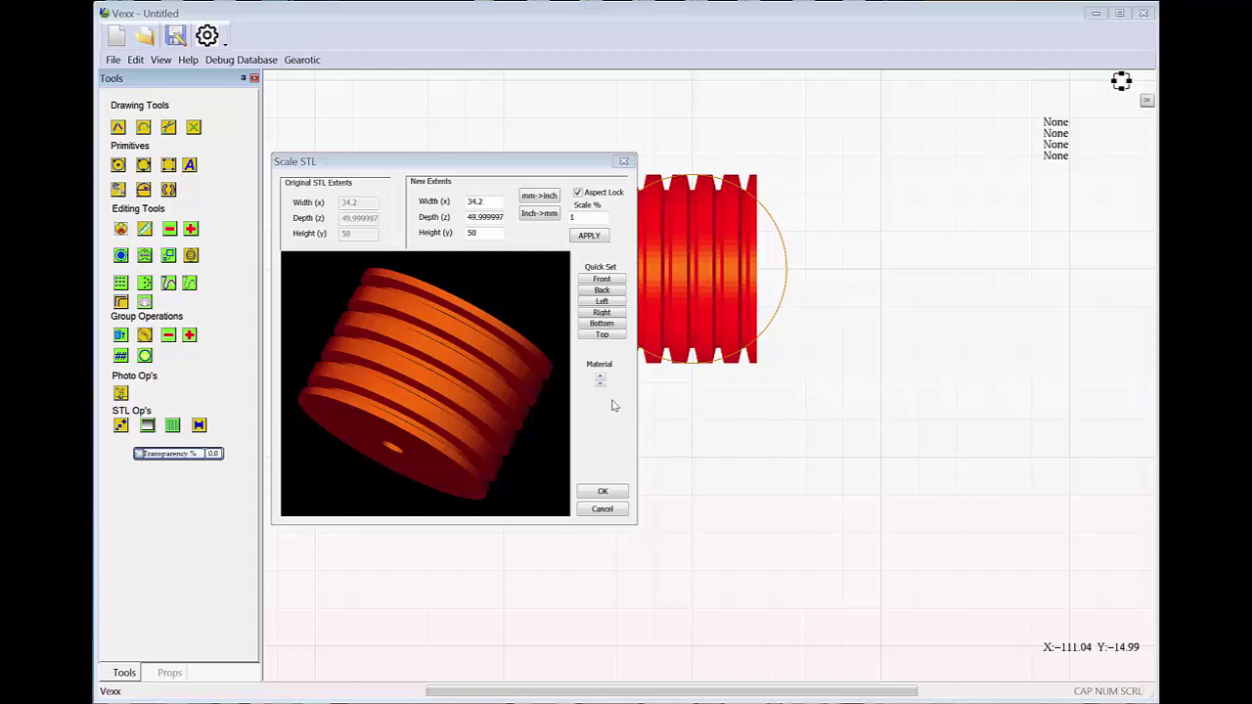
Step: Rotate the pulley STL preview upright, then to an end-on view showing the shaft hole
mouse_move(431, 405)
mouse_down()
mouse_move(456, 327)
mouse_move(431, 394)
mouse_up()
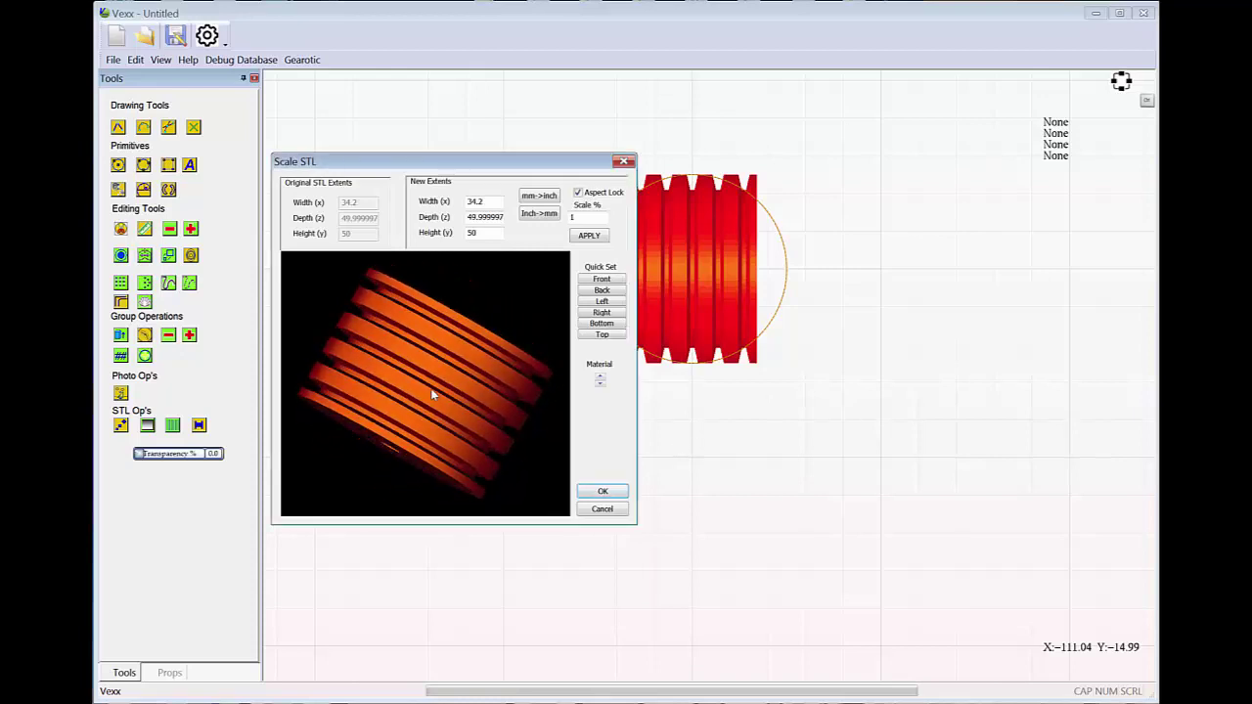
mouse_move(515, 453)
mouse_down()
mouse_move(473, 477)
mouse_move(484, 417)
mouse_move(450, 376)
mouse_move(299, 350)
mouse_move(270, 366)
mouse_move(248, 348)
mouse_move(391, 358)
mouse_move(388, 385)
mouse_up()
drag(376, 428, 287, 445)
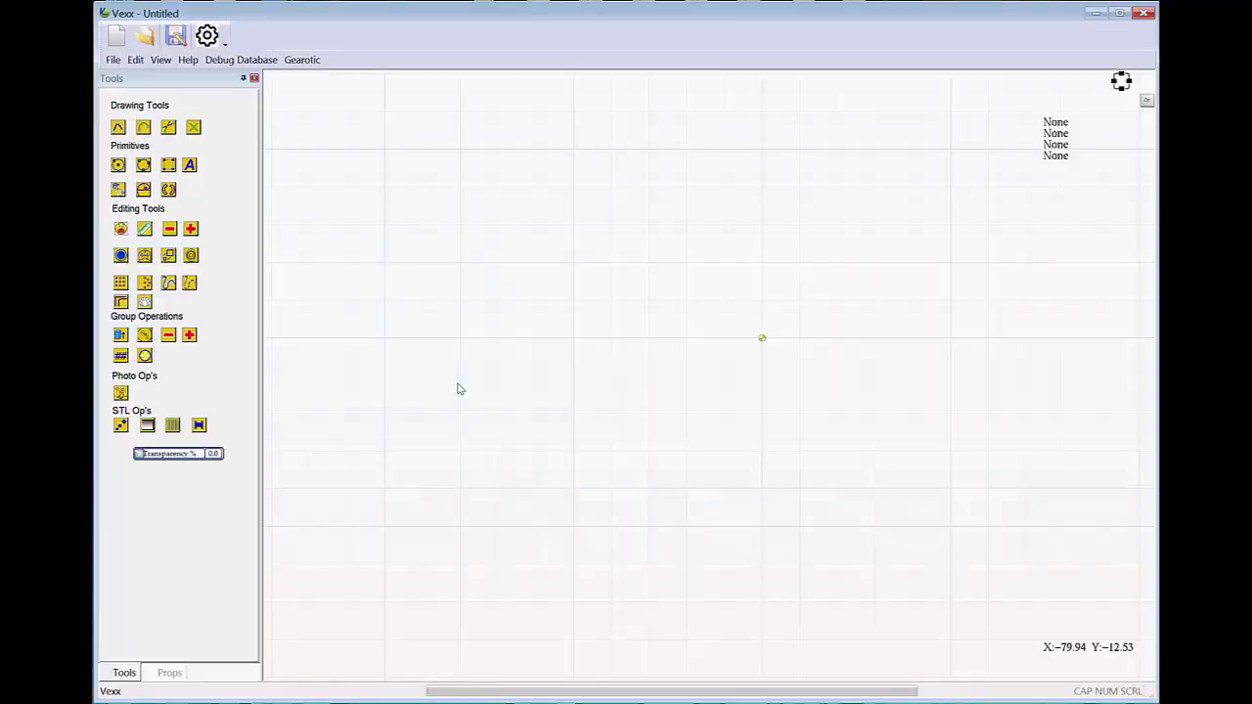
Step: Launch the Non-timing Pulleys wizard with its window and the pulley outlines centred
click(199, 425)
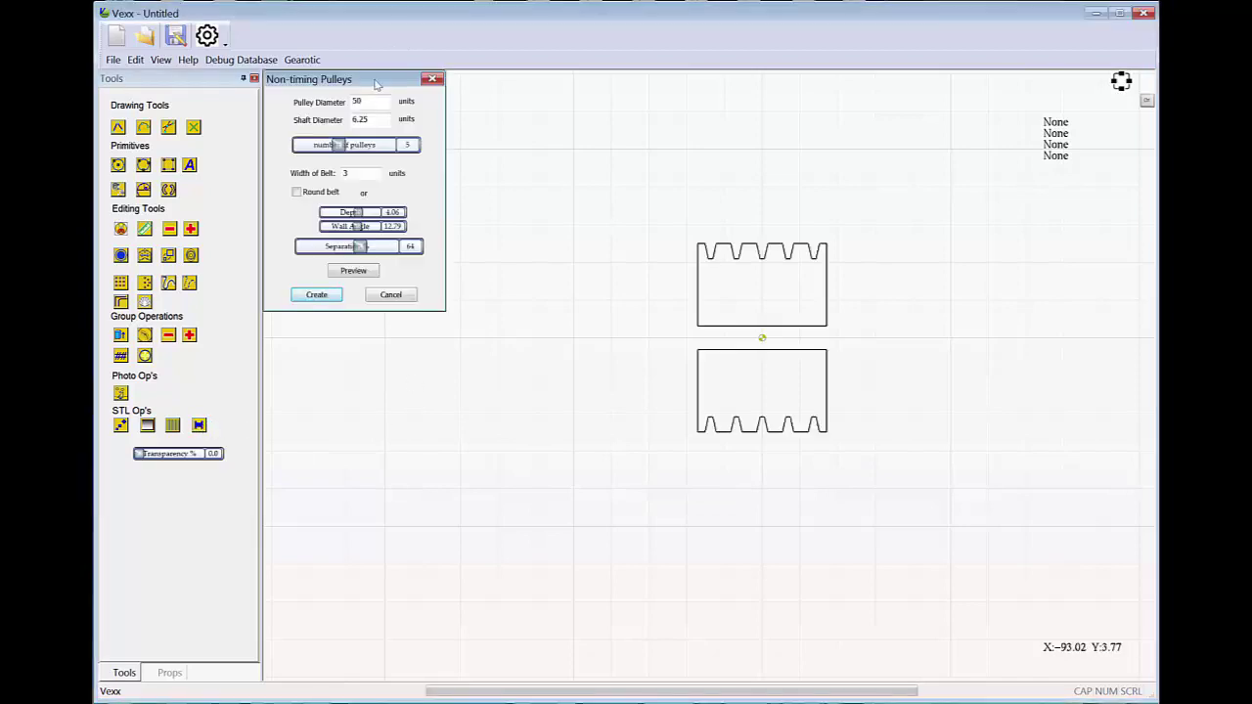
drag(391, 82, 548, 195)
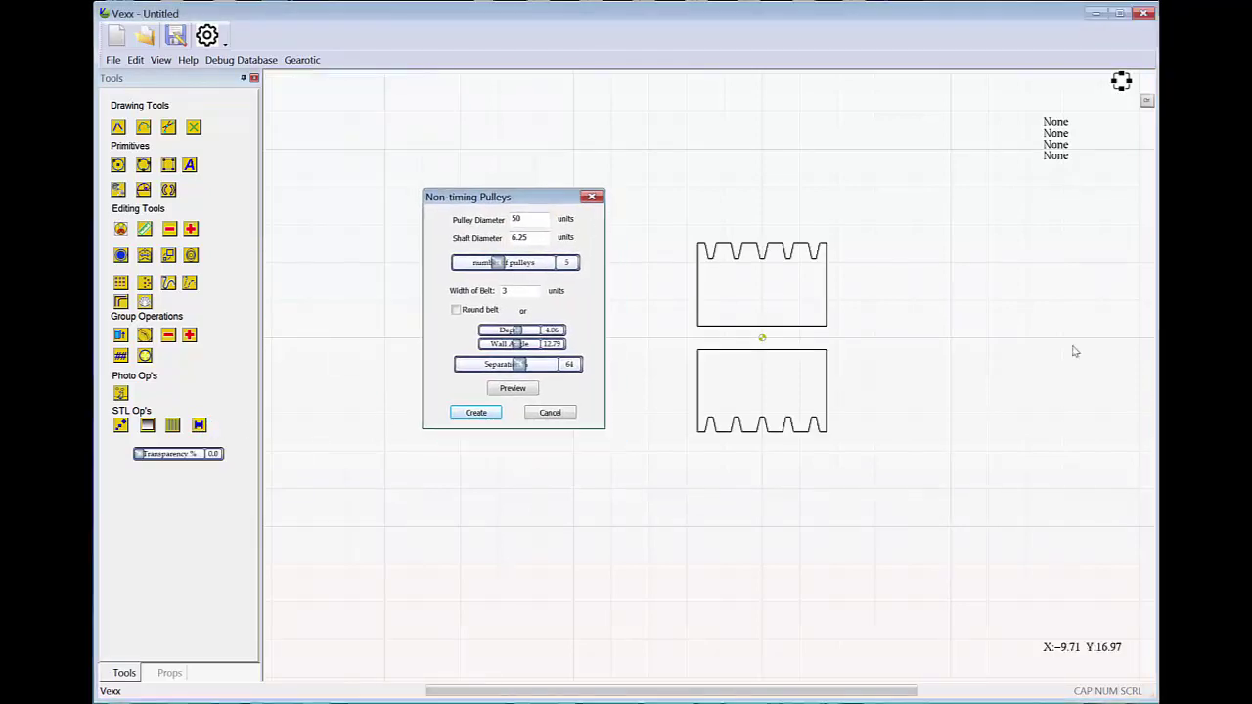
scroll(831, 303, up, 2)
middle_drag(854, 352, 884, 349)
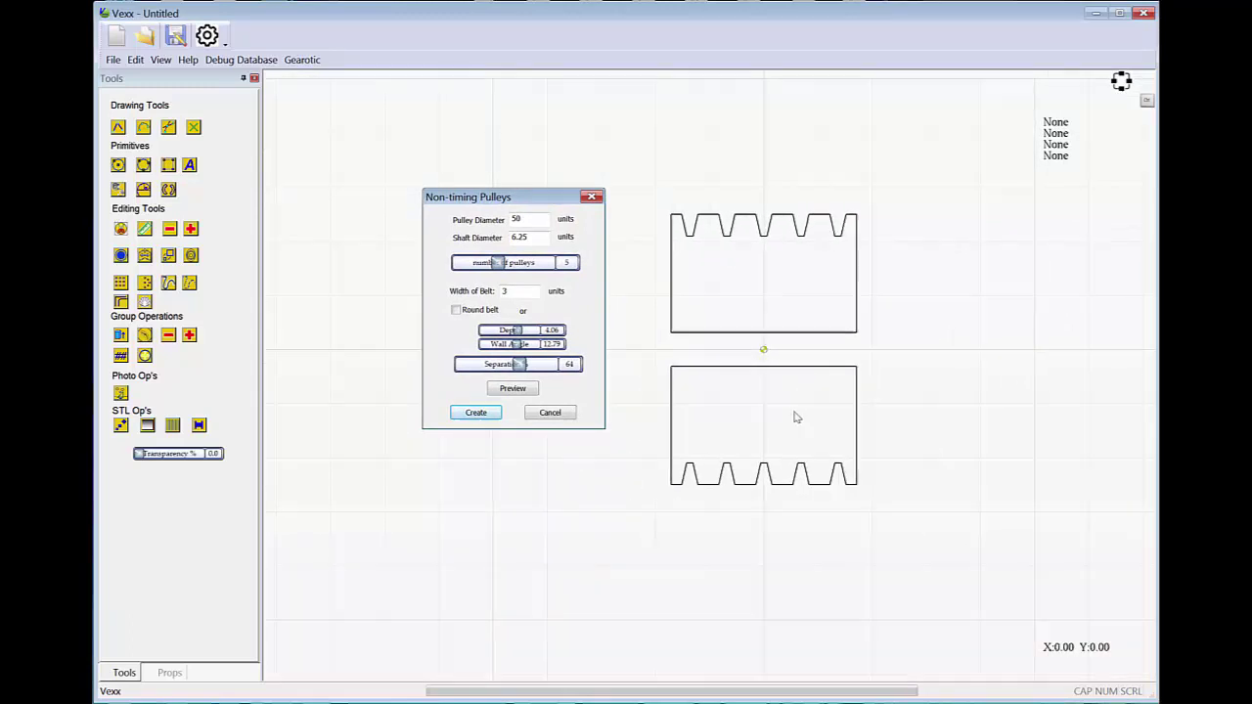
Step: Switch the pulleys to round-belt grooves, set Pulley Diameter to 60, and adjust the groove count
click(456, 311)
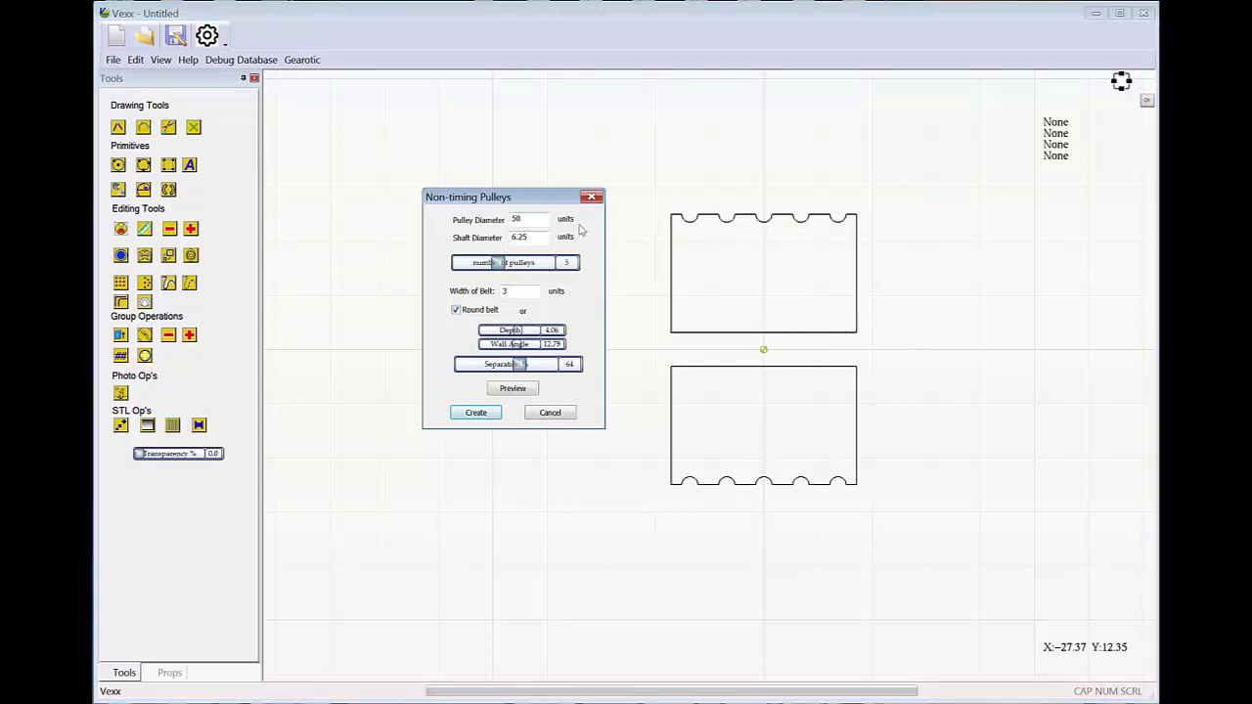
drag(524, 219, 497, 218)
text(60)
click(498, 264)
click(675, 303)
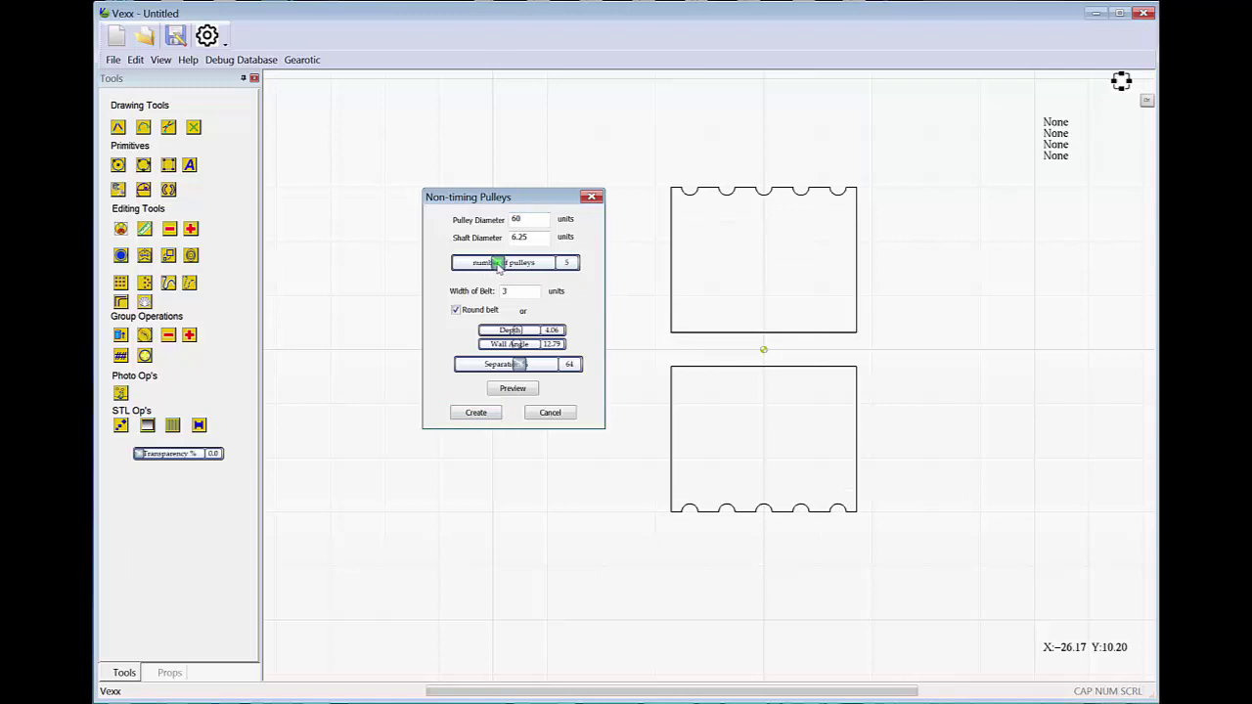
mouse_move(498, 264)
mouse_down()
mouse_move(553, 264)
mouse_move(489, 264)
mouse_move(500, 264)
mouse_up()
Step: Use trapezoid grooves with depth 3.39, four grooves and a separation of 72
click(456, 310)
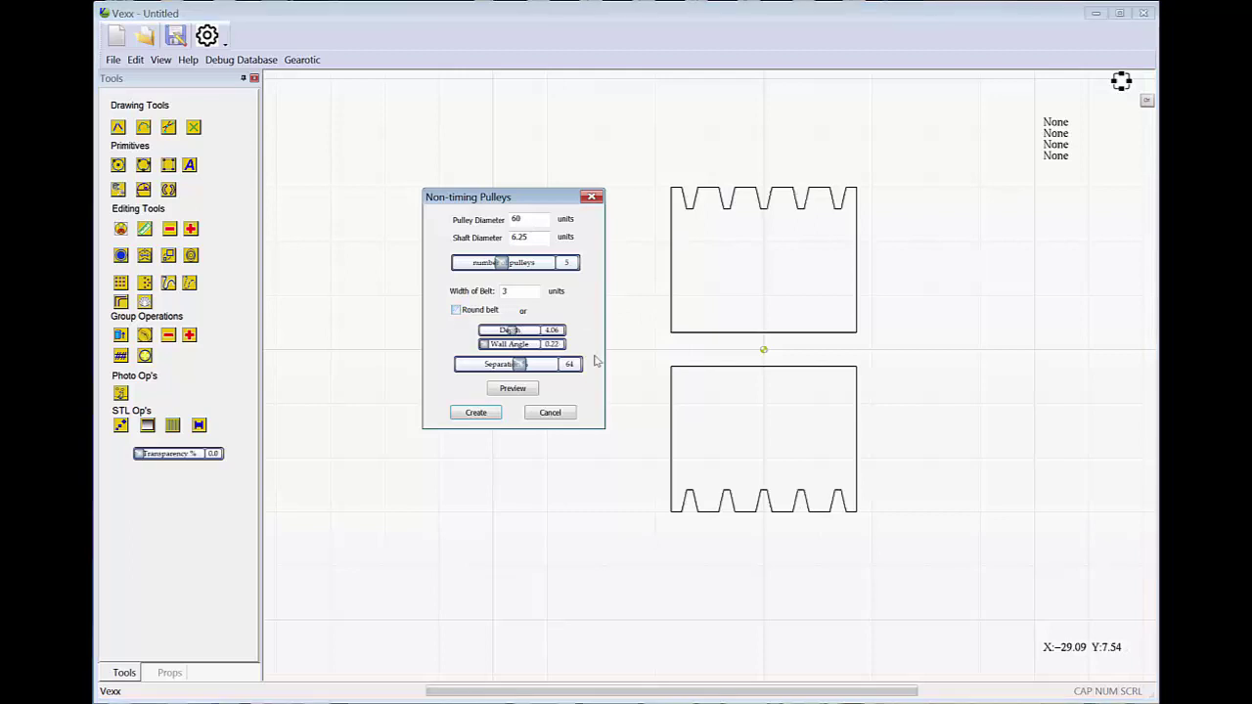
click(536, 330)
drag(536, 331, 499, 353)
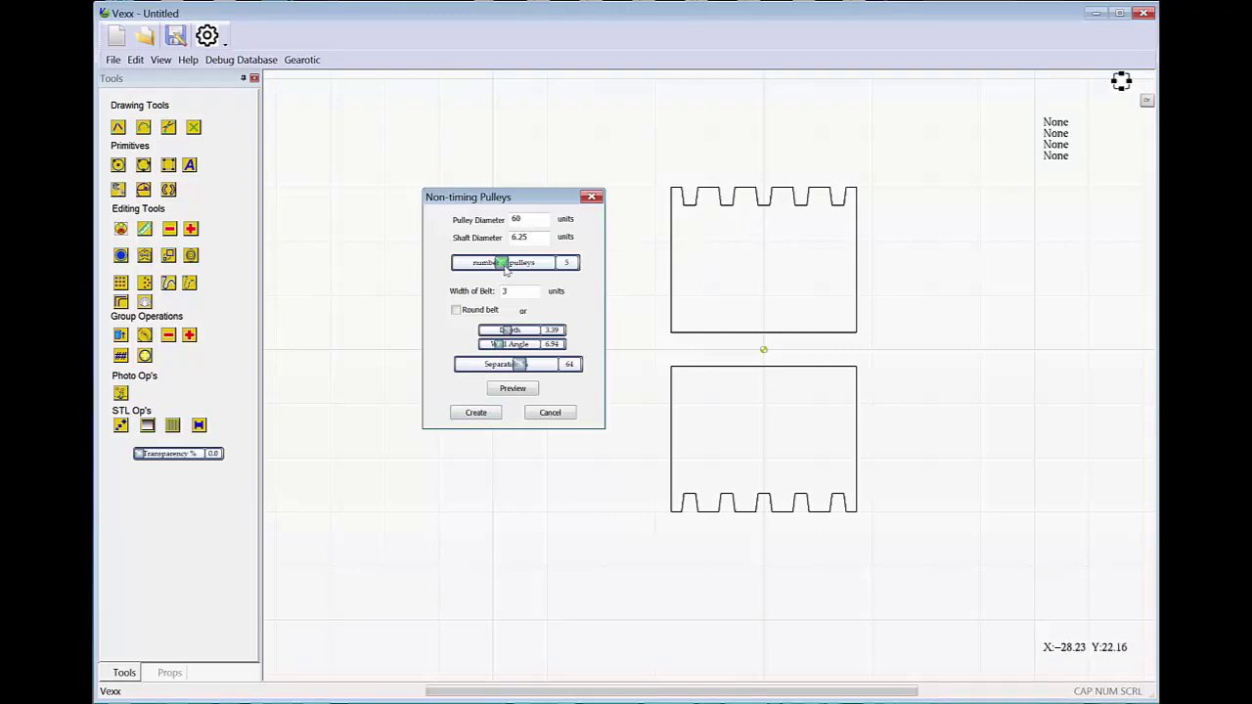
mouse_move(502, 263)
mouse_down()
mouse_move(479, 268)
mouse_move(492, 264)
mouse_up()
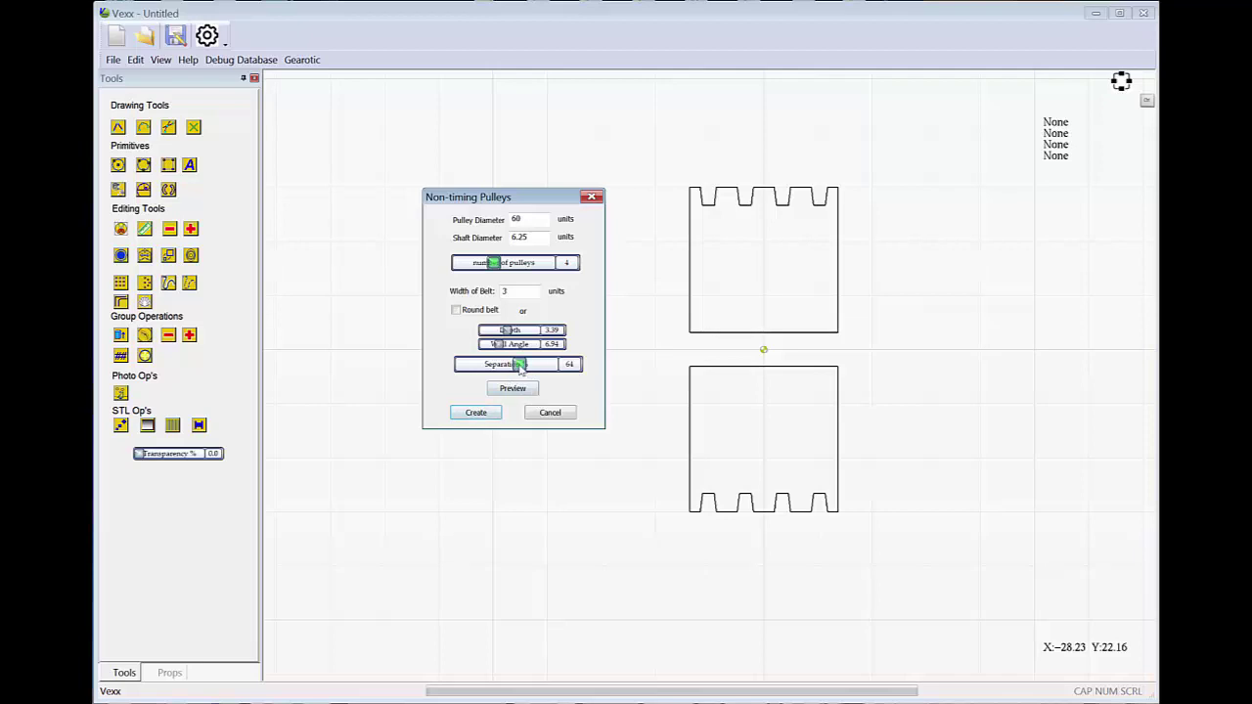
mouse_move(521, 368)
mouse_down()
mouse_move(483, 365)
mouse_move(558, 366)
mouse_move(519, 367)
mouse_up()
Step: Create the pulley model and reorient it with Scale STL's Quick Set Left to a face-on disc
click(491, 416)
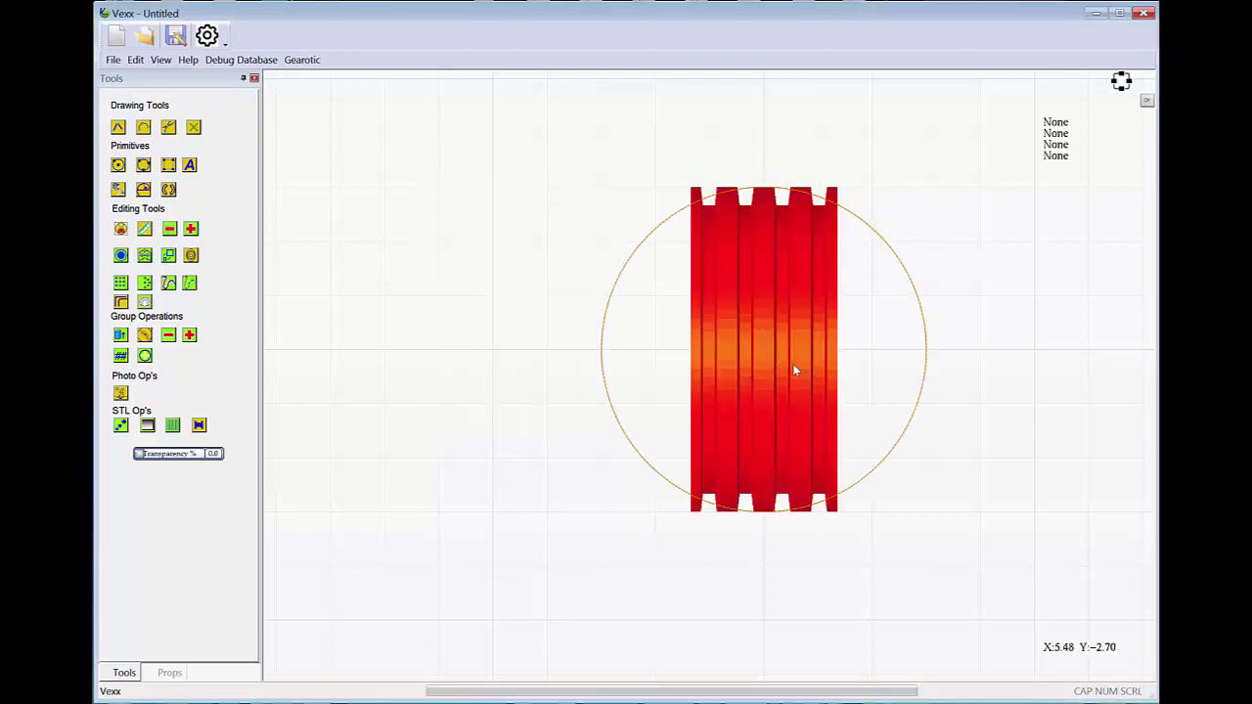
click(120, 424)
drag(559, 402, 636, 436)
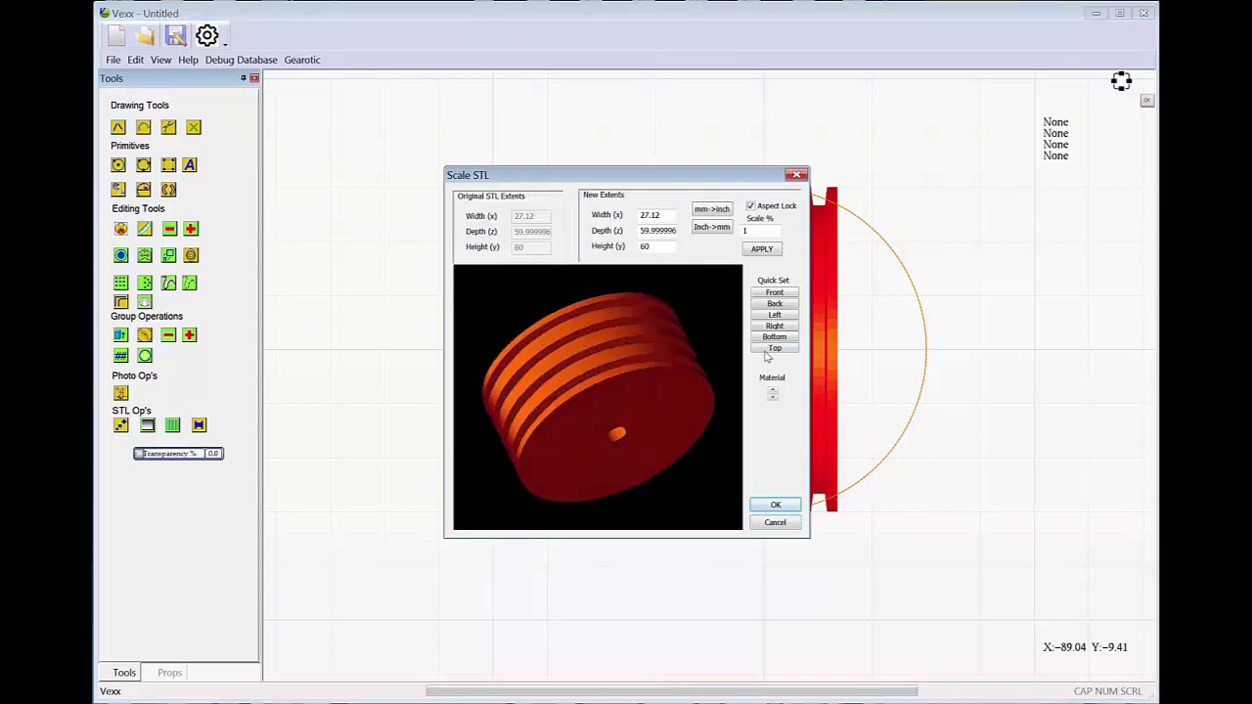
click(775, 314)
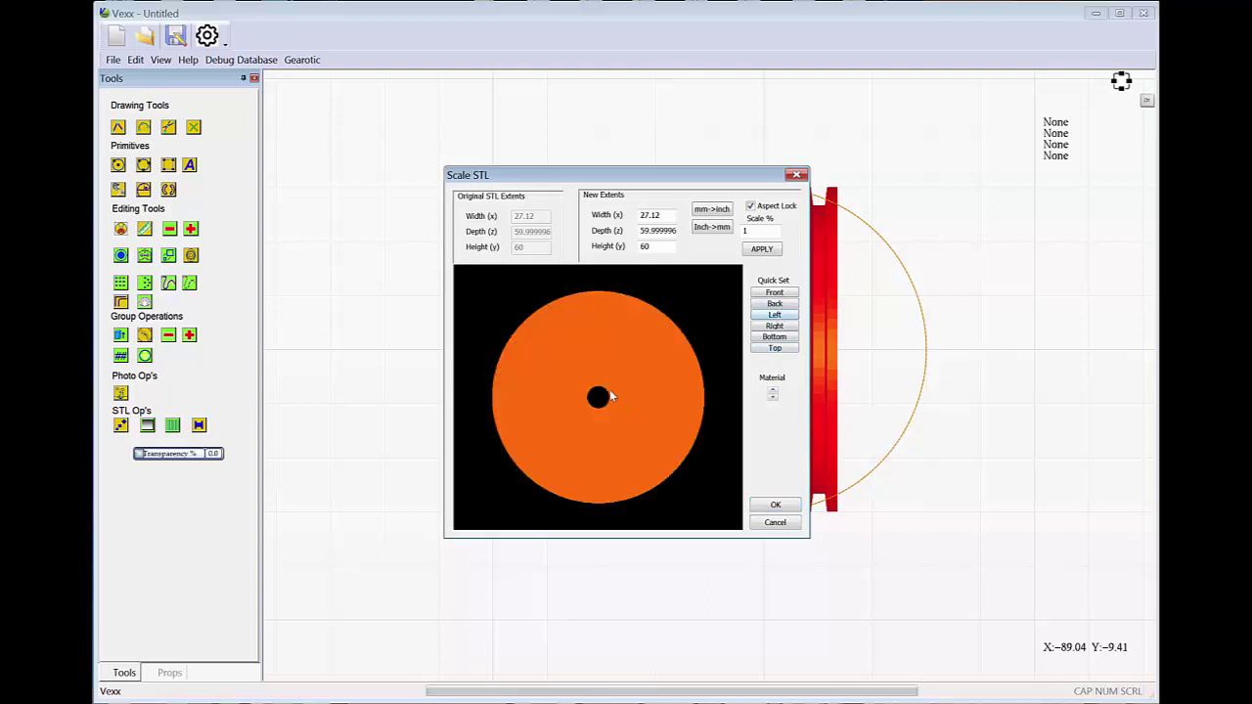
click(775, 505)
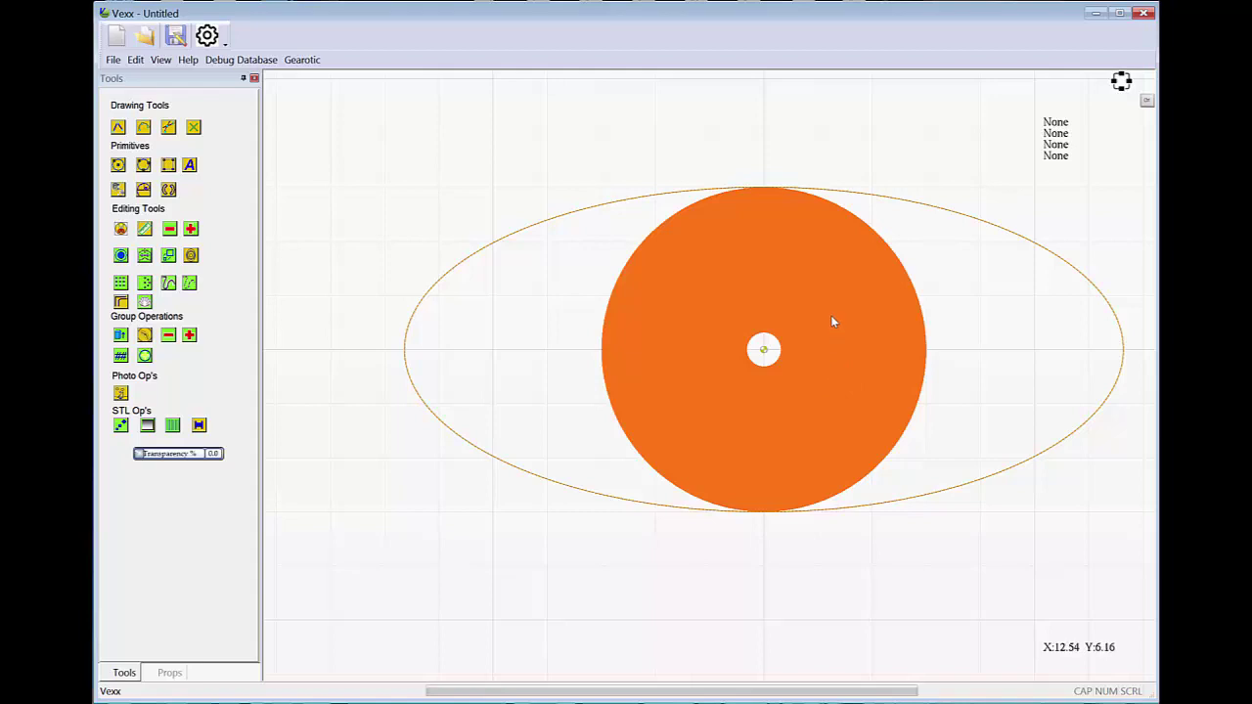
click(114, 59)
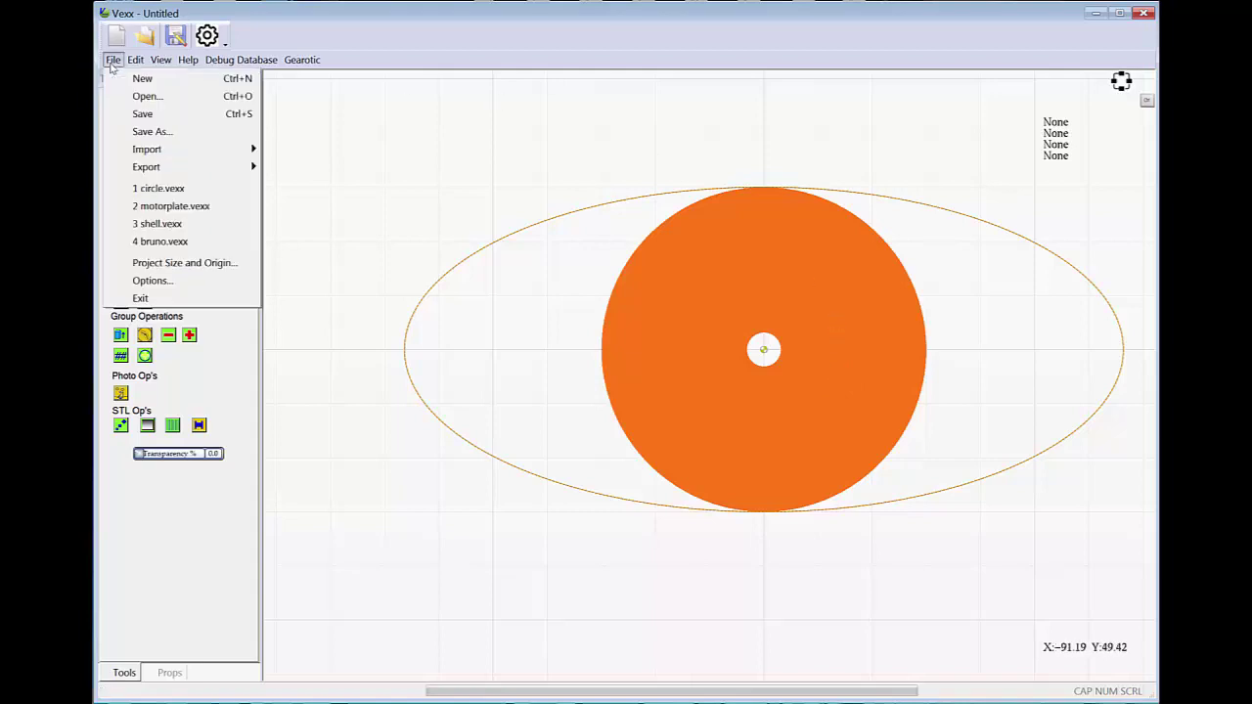
mouse_move(253, 150)
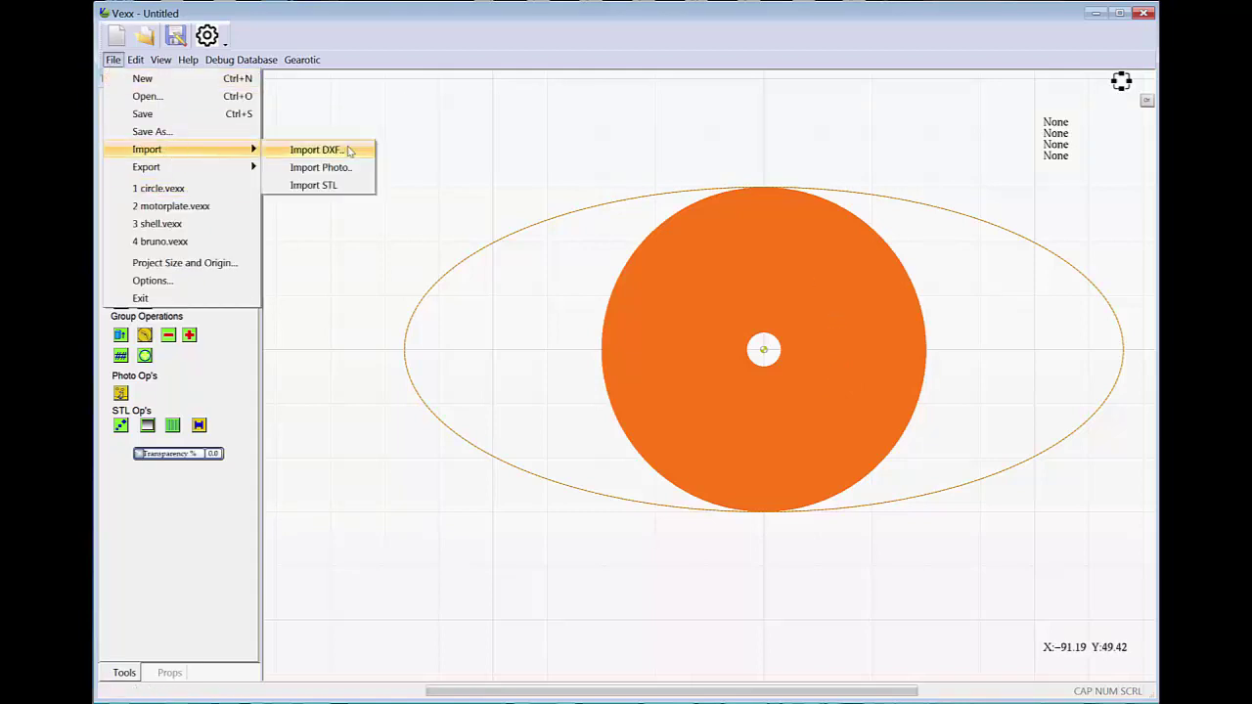
mouse_move(163, 168)
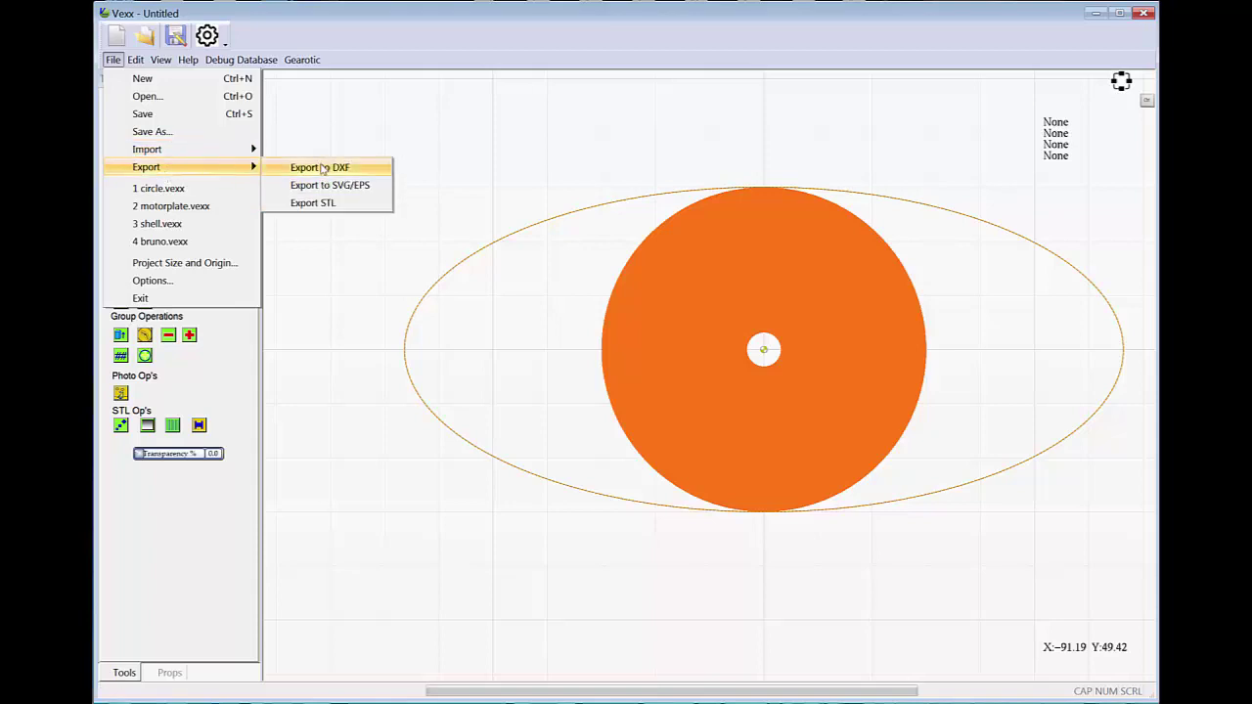
click(822, 538)
scroll(817, 324, down, 2)
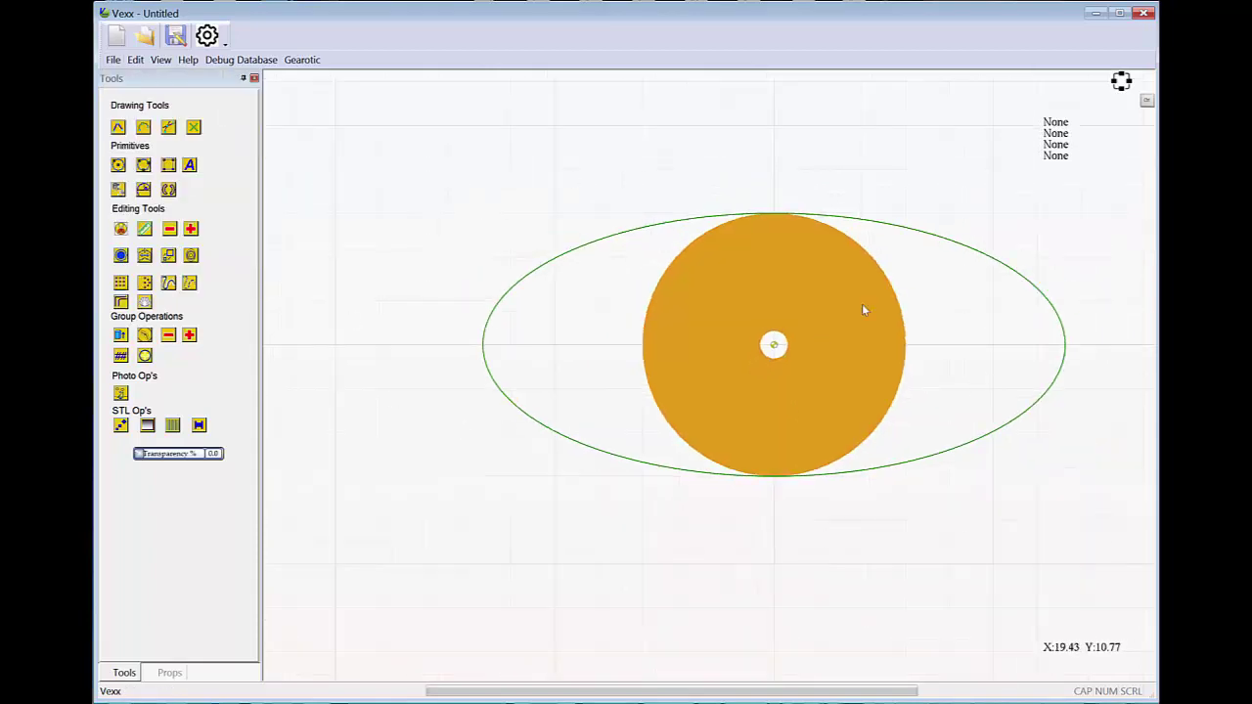
click(954, 243)
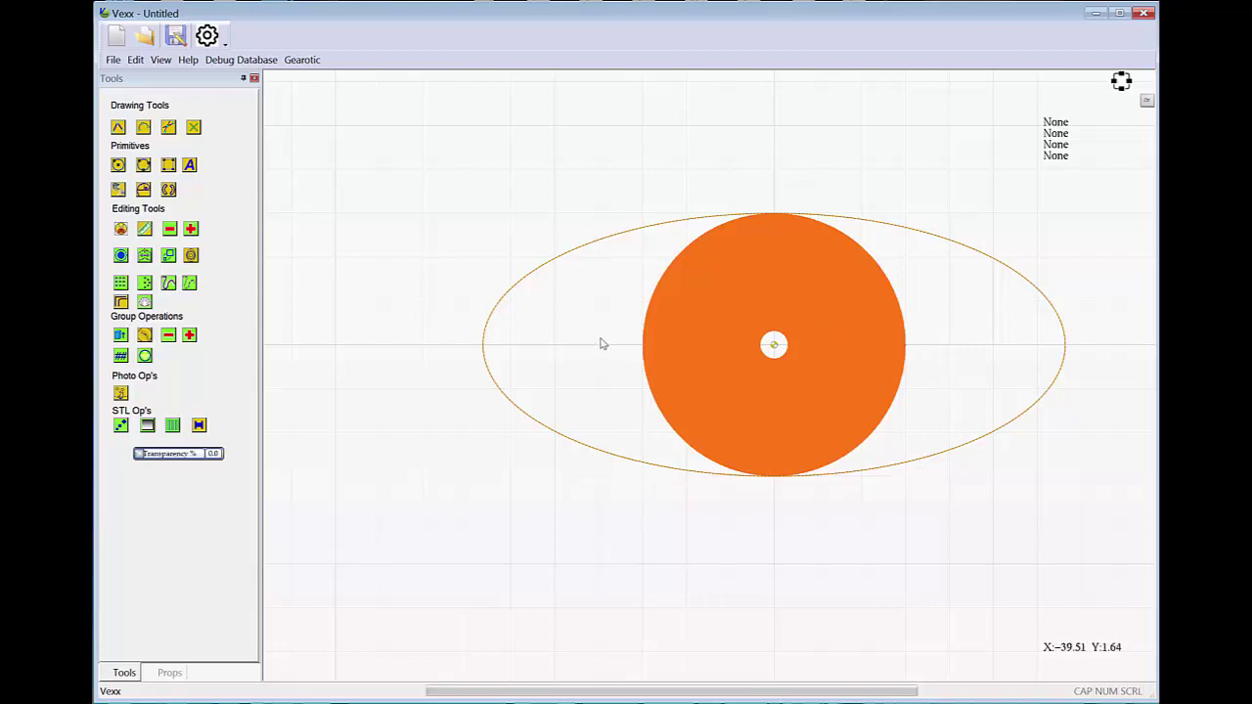
Step: Delete the orange disc and its oval outline, then recreate the pulley from the wizard
key(Delete)
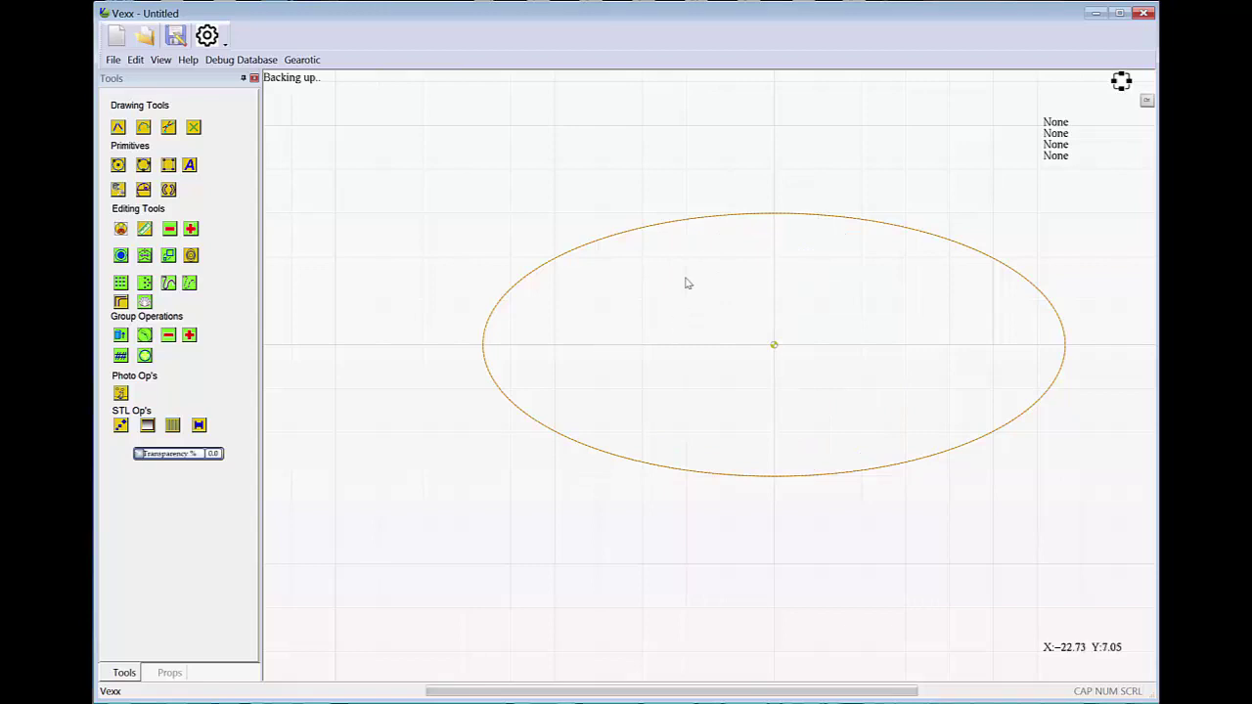
key(Delete)
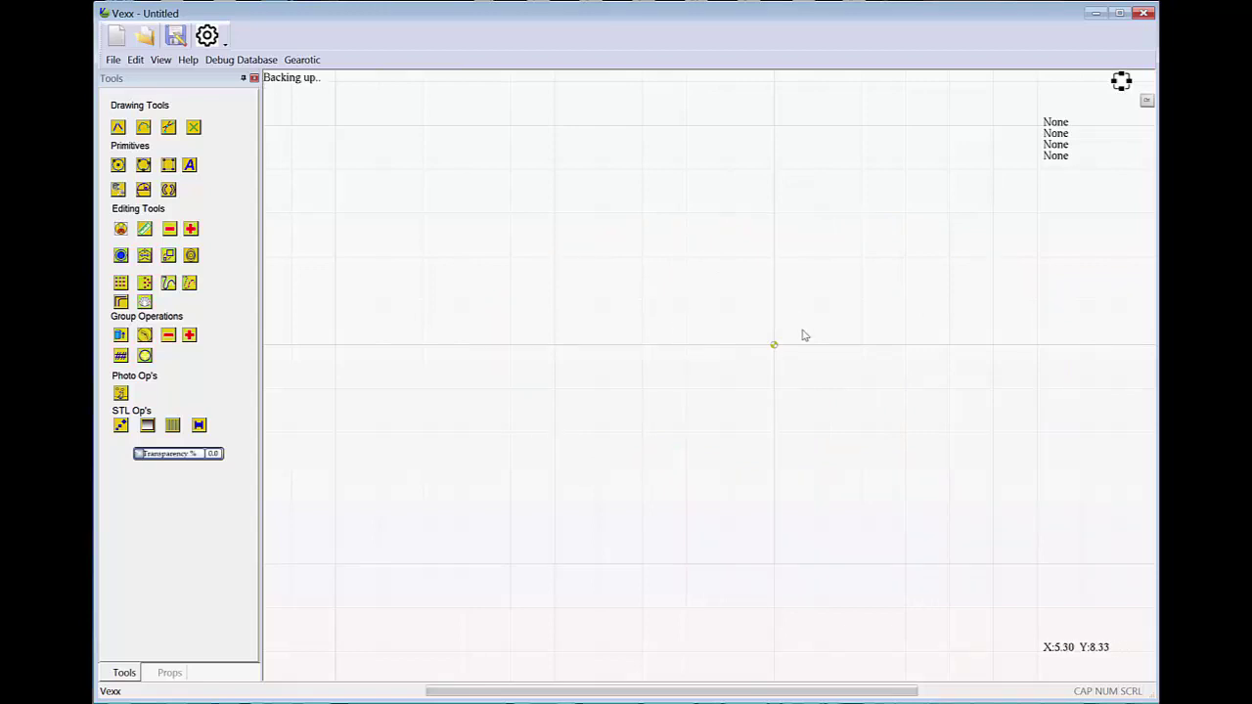
click(200, 426)
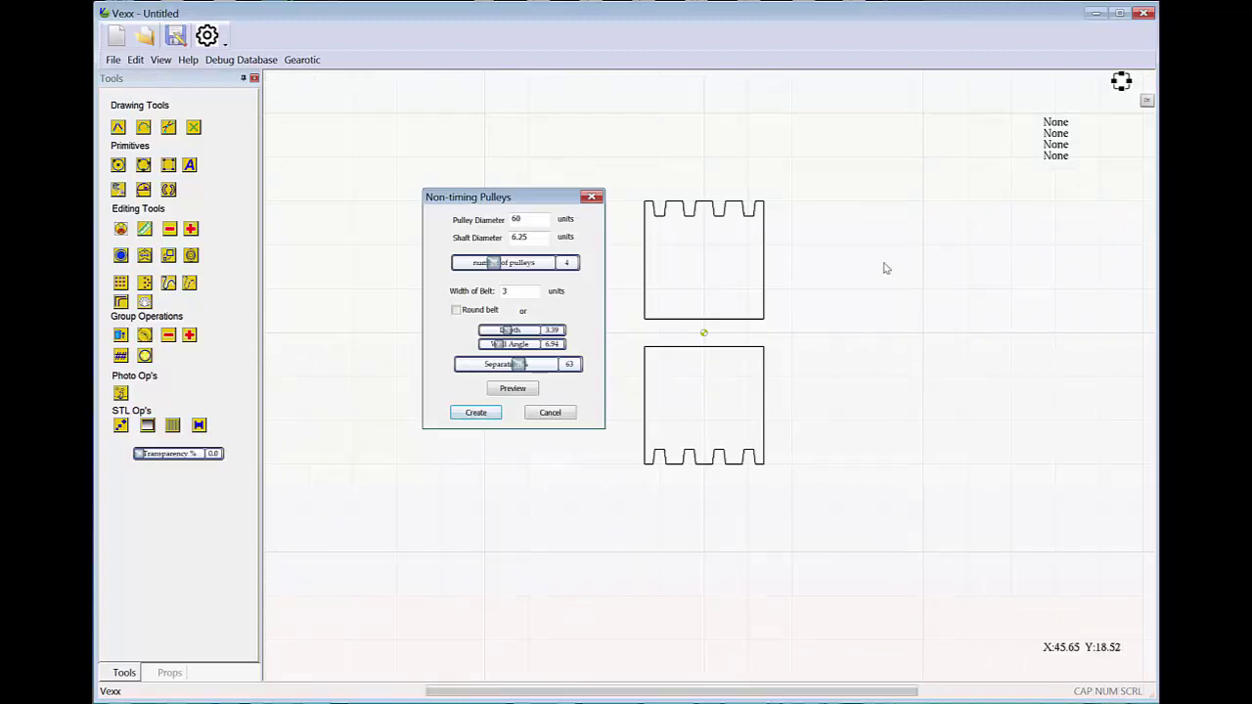
click(497, 413)
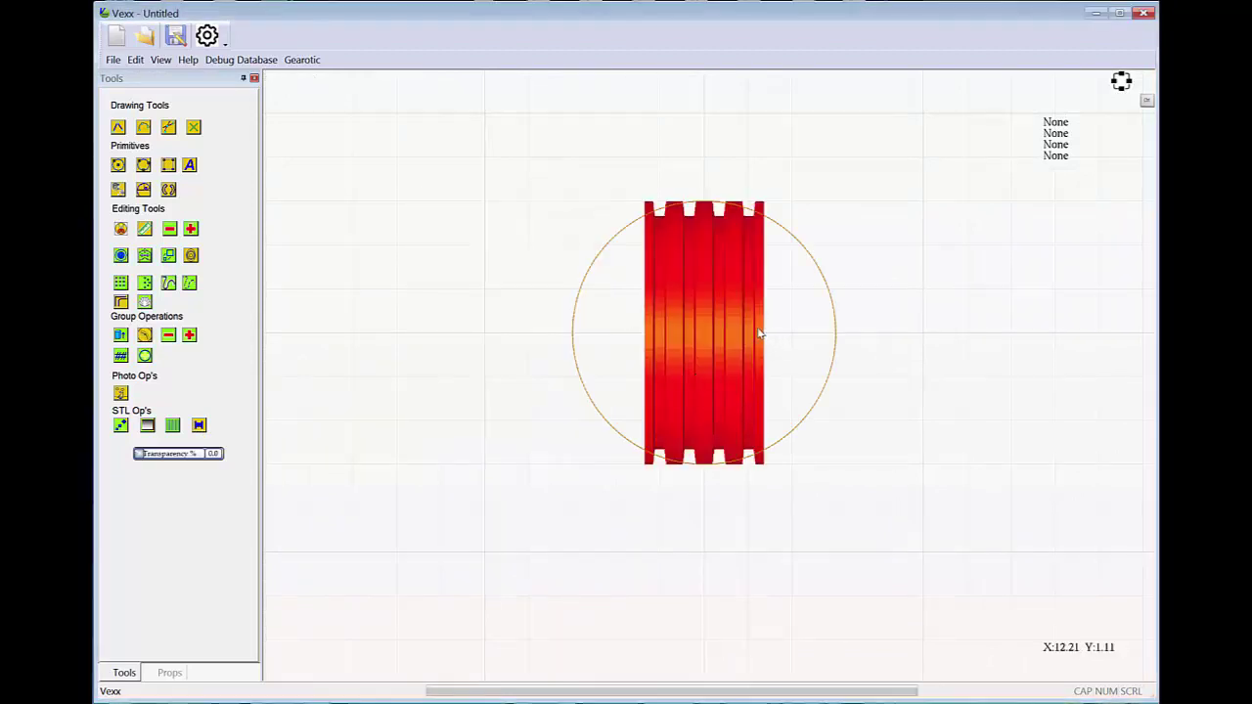
Step: Zoom in and orbit the view to show the pulley's face and grooves obliquely
scroll(685, 338, up, 3)
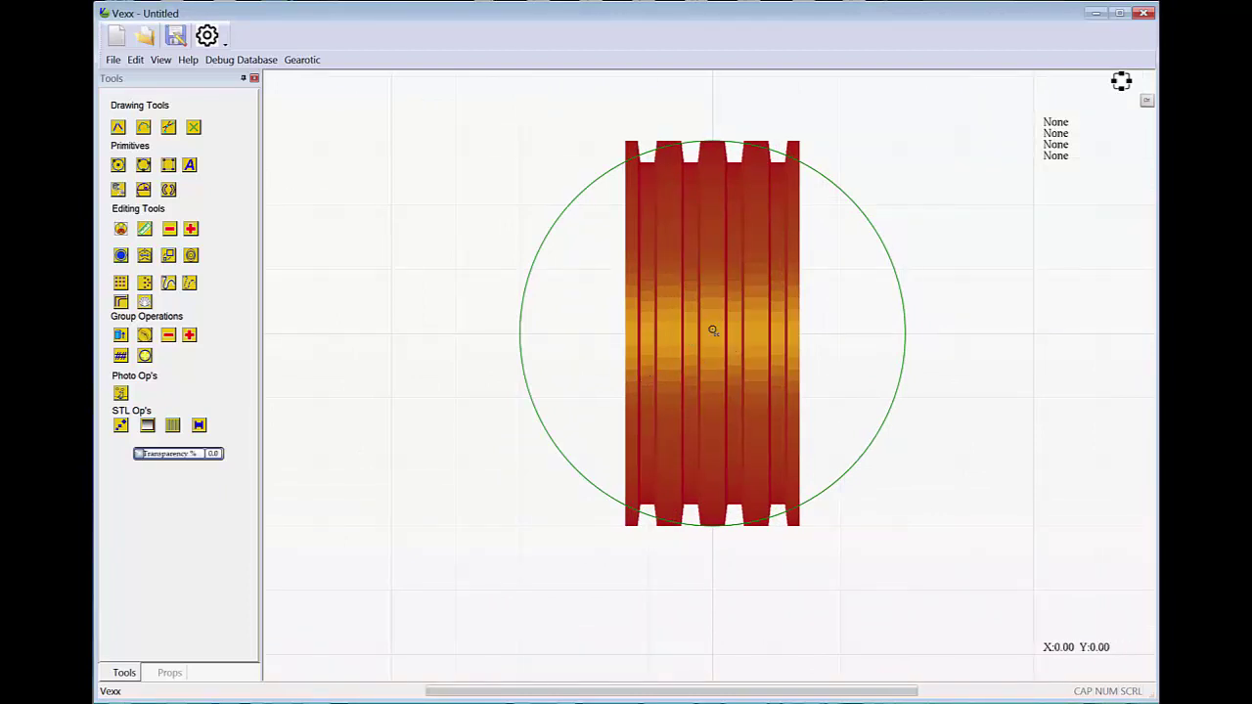
mouse_move(713, 331)
middle_down()
mouse_move(720, 318)
mouse_move(851, 293)
mouse_move(741, 349)
mouse_move(724, 310)
middle_up()
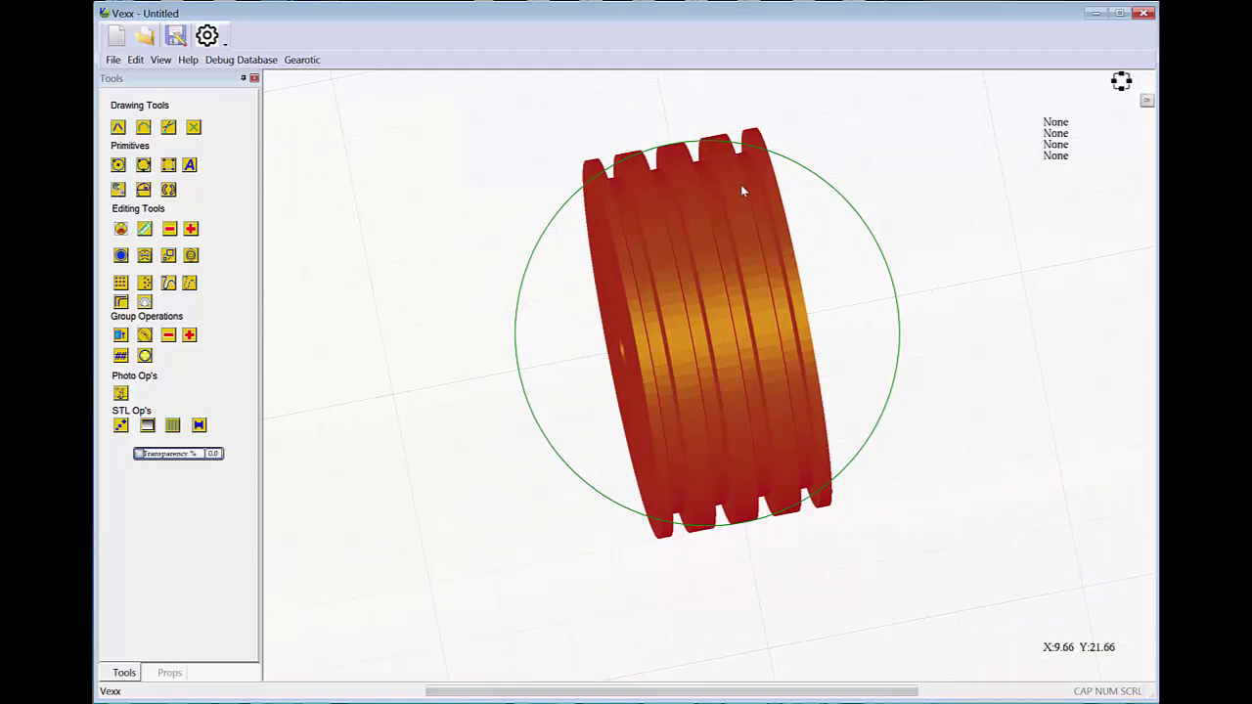
middle_drag(720, 329, 716, 299)
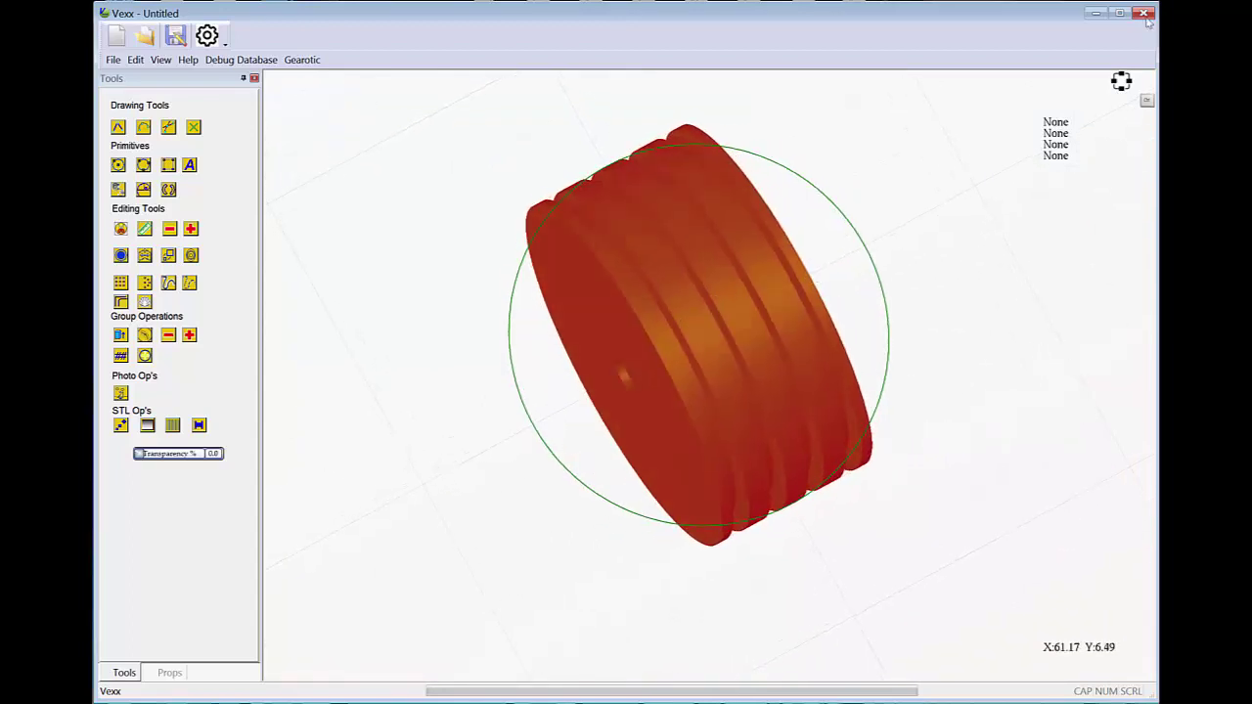